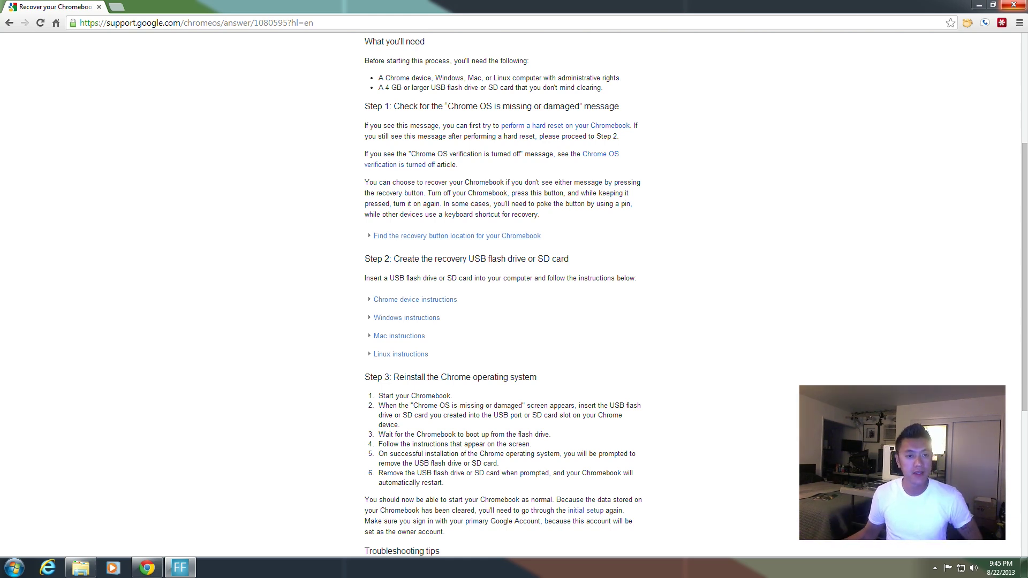
- Highlight the 4 GB or larger USB drive requirement and scroll down toward Step 2
scroll(818, 318, "up", 5)
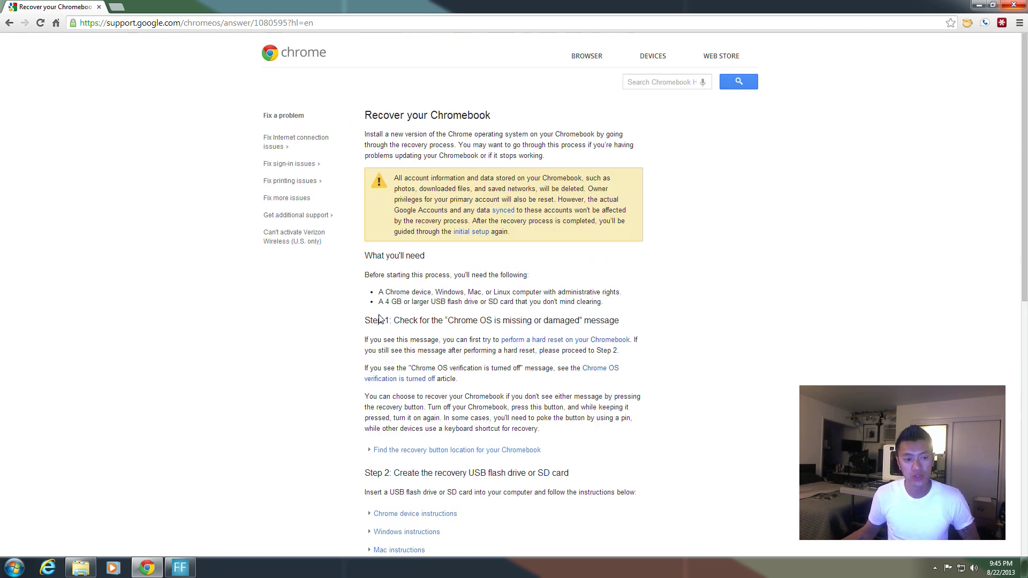
left_click_drag(378, 304, 455, 302)
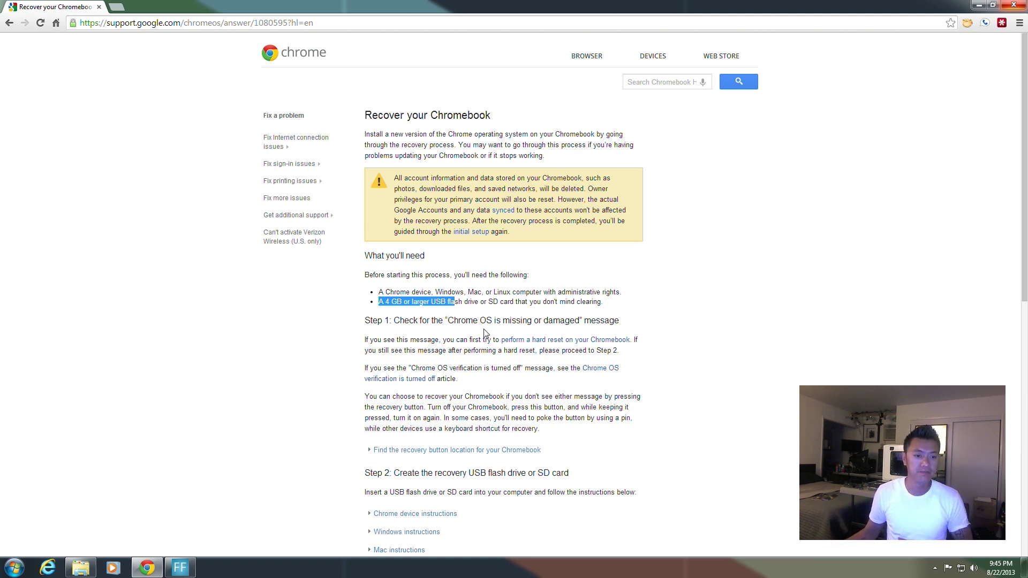
scroll(465, 336, "down", 3)
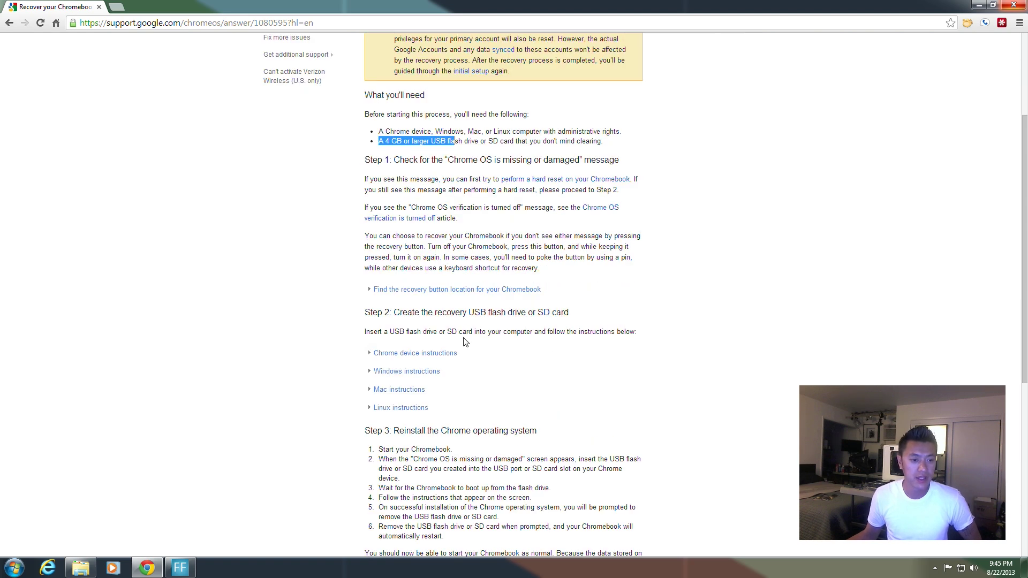
- Expand the Windows instructions, save chromeosimagecreatorV2.exe to the Desktop and run it past the security warning
left_click(385, 374)
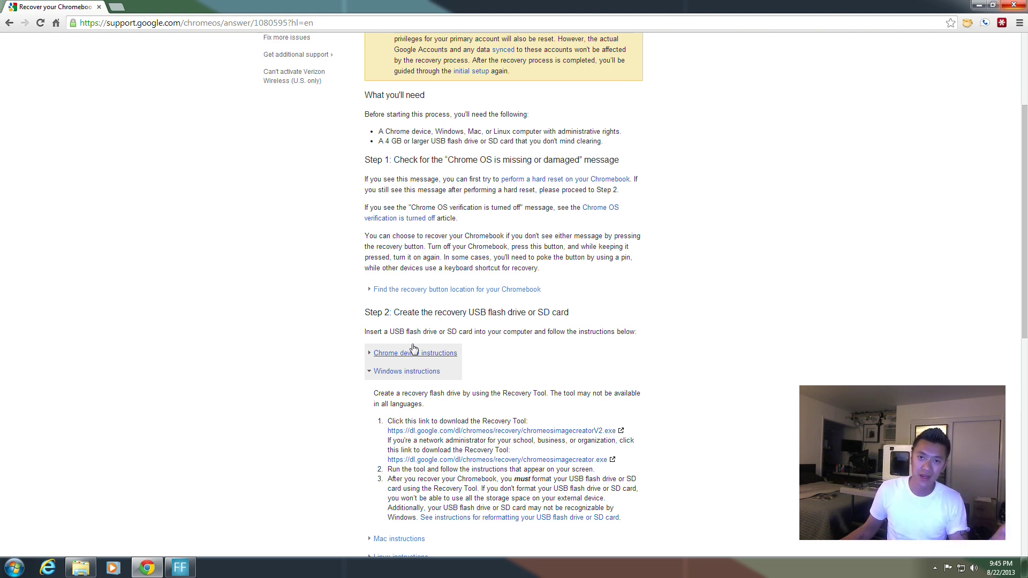
scroll(418, 375, "down", 2)
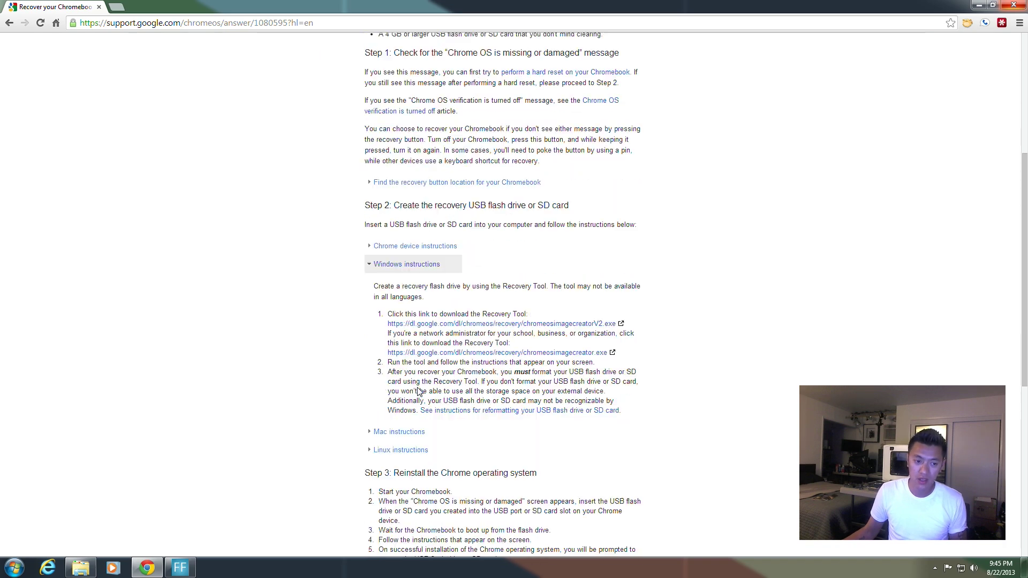
left_click(438, 324)
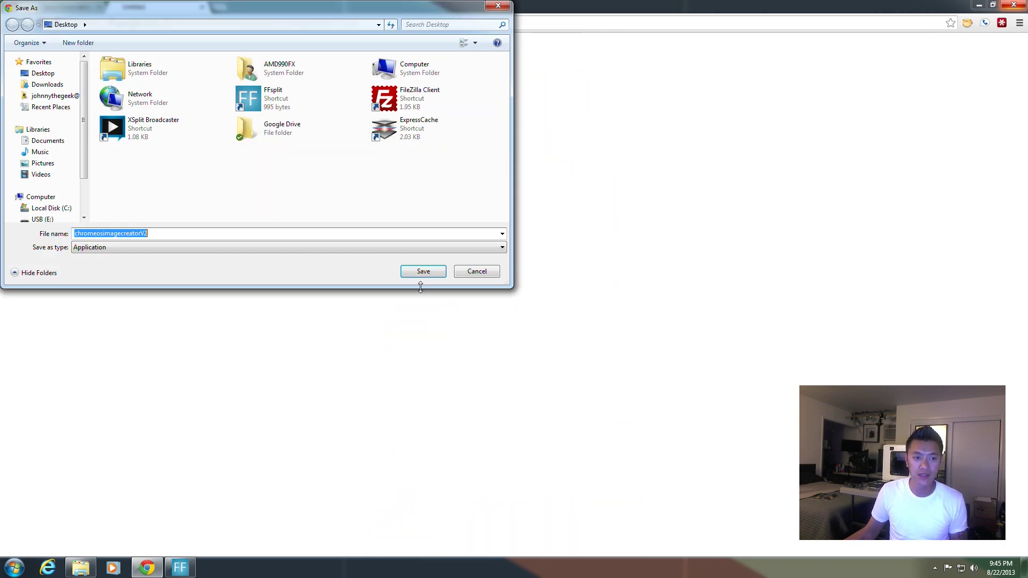
left_click(422, 271)
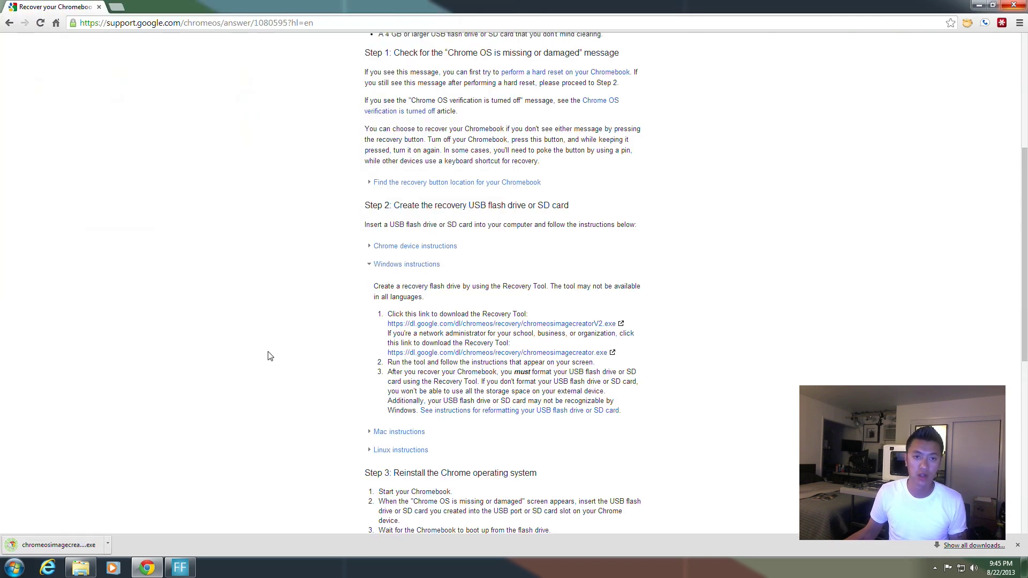
left_click(59, 544)
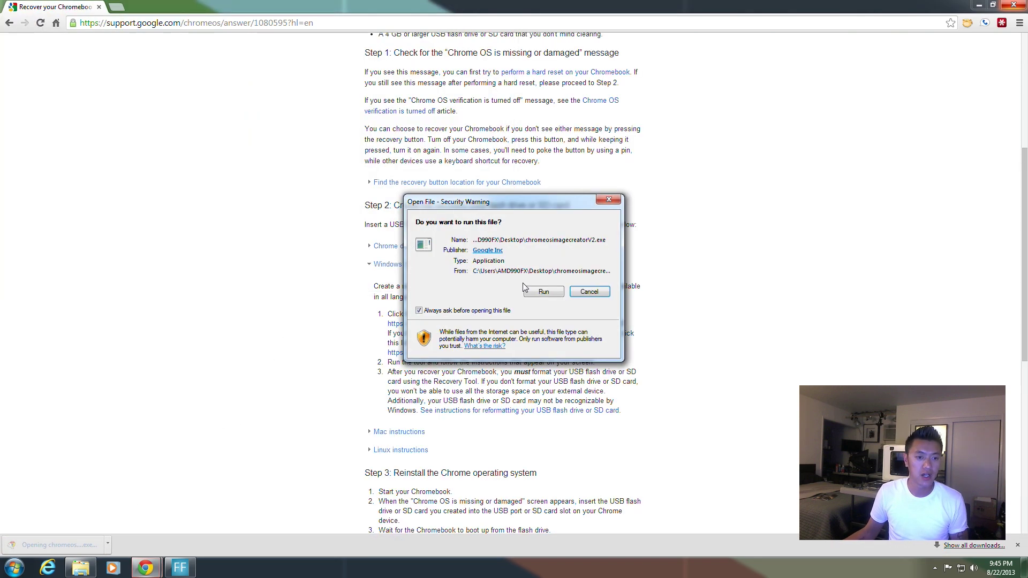
left_click(550, 294)
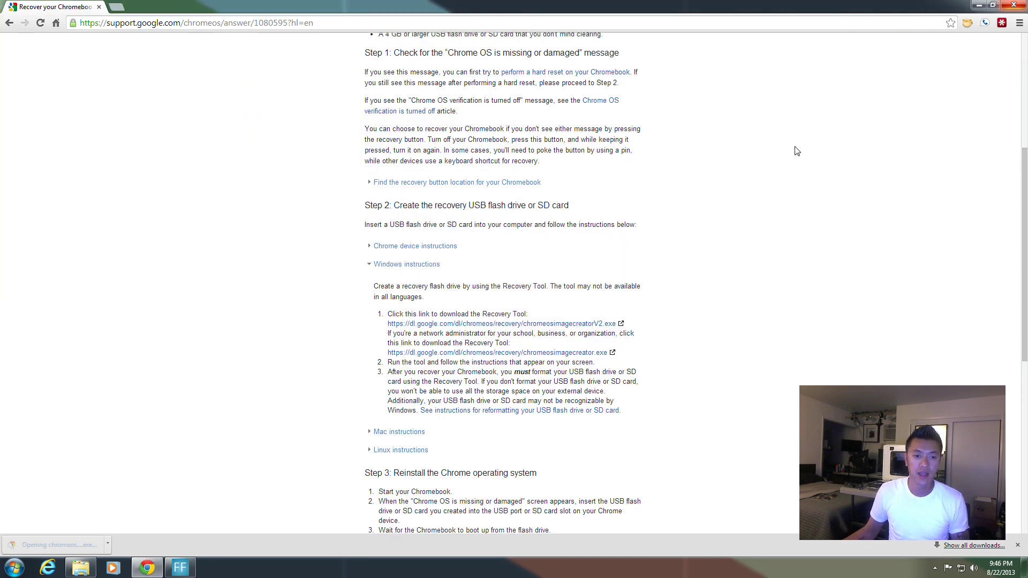
- Close the browser and enter model PARROT RUFF A-C 6172 by typing 'parrot ruff a-c'
left_click(1022, 8)
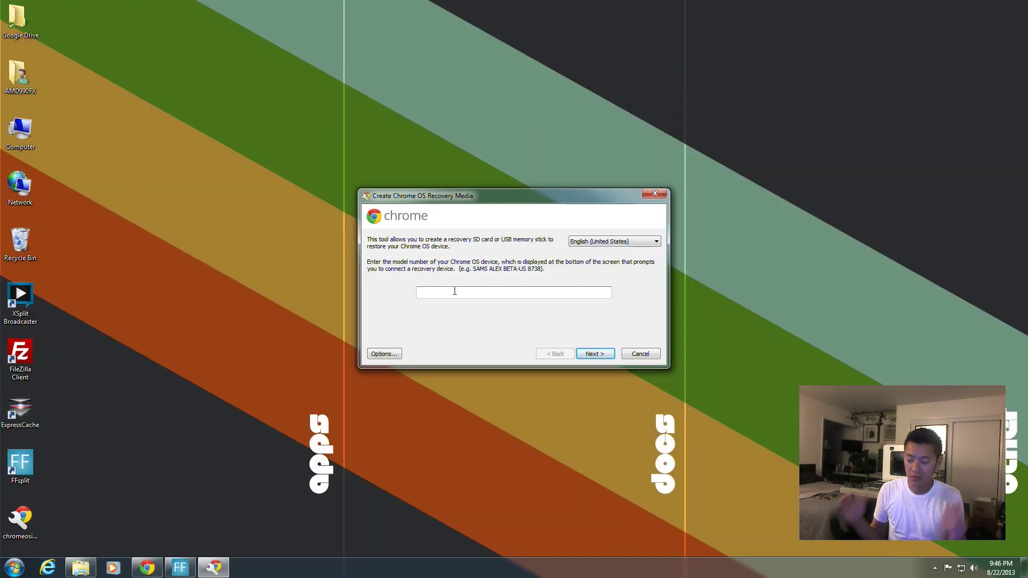
left_click(455, 291)
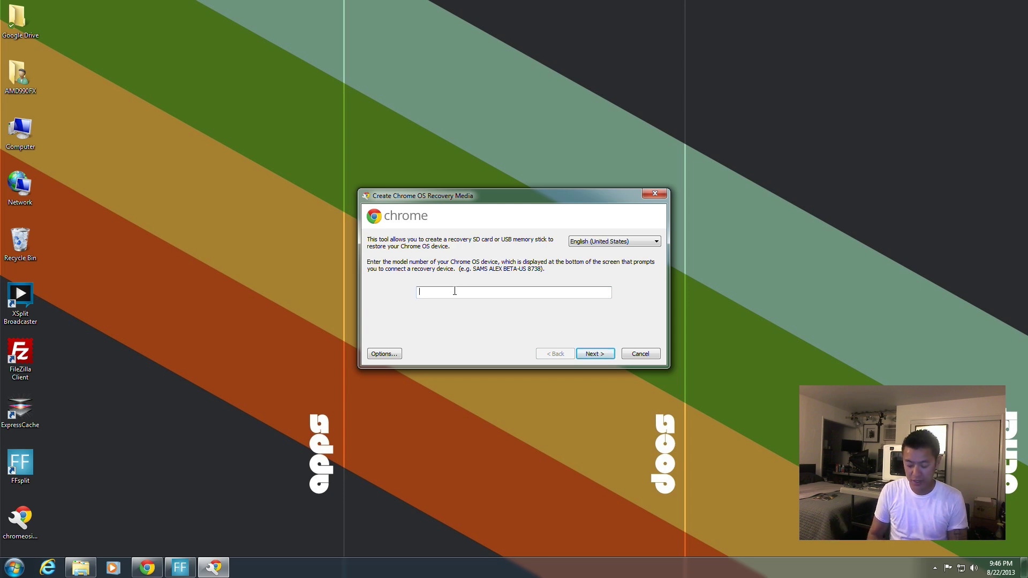
type("parrot")
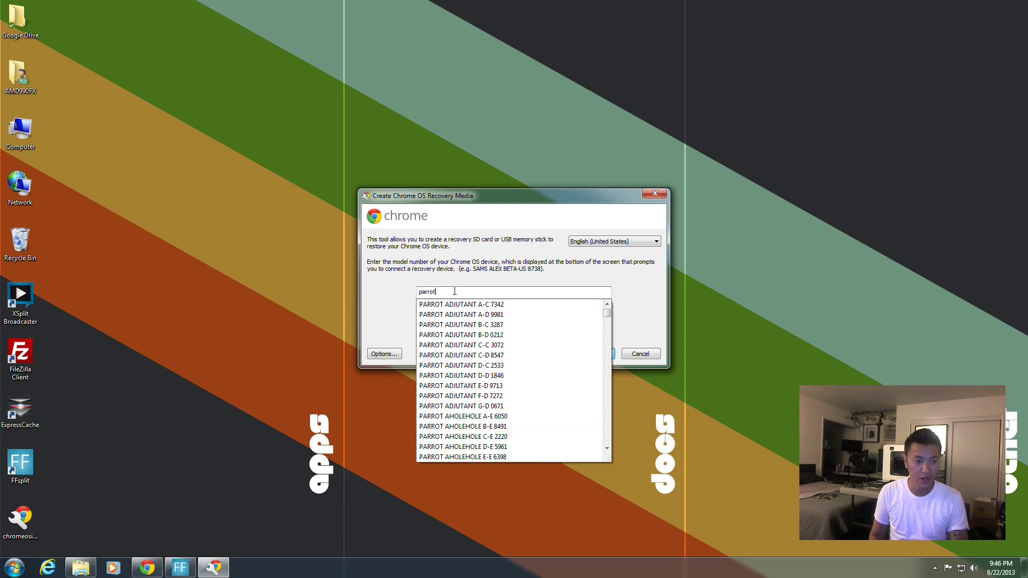
type(" ru")
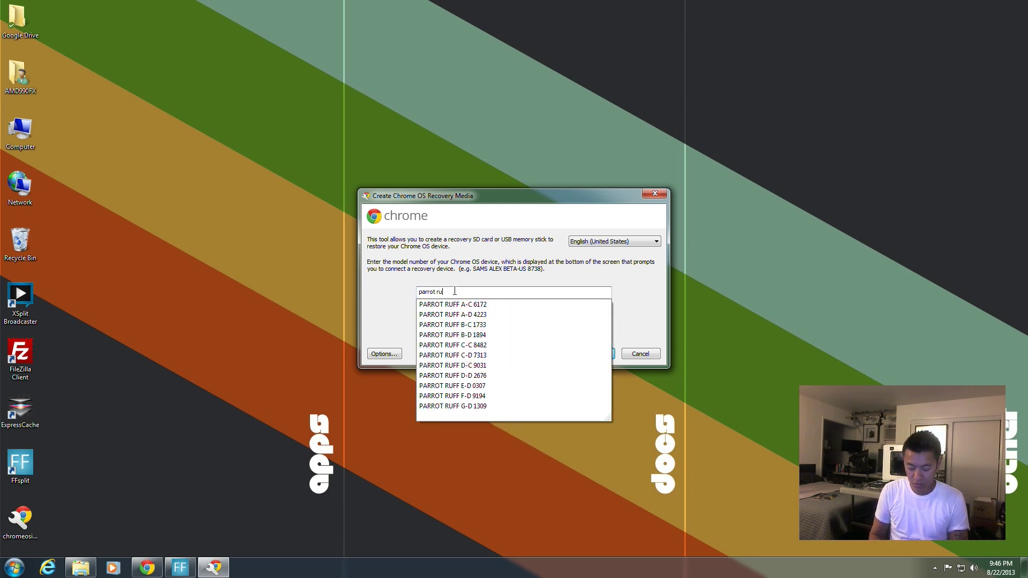
type("ff a")
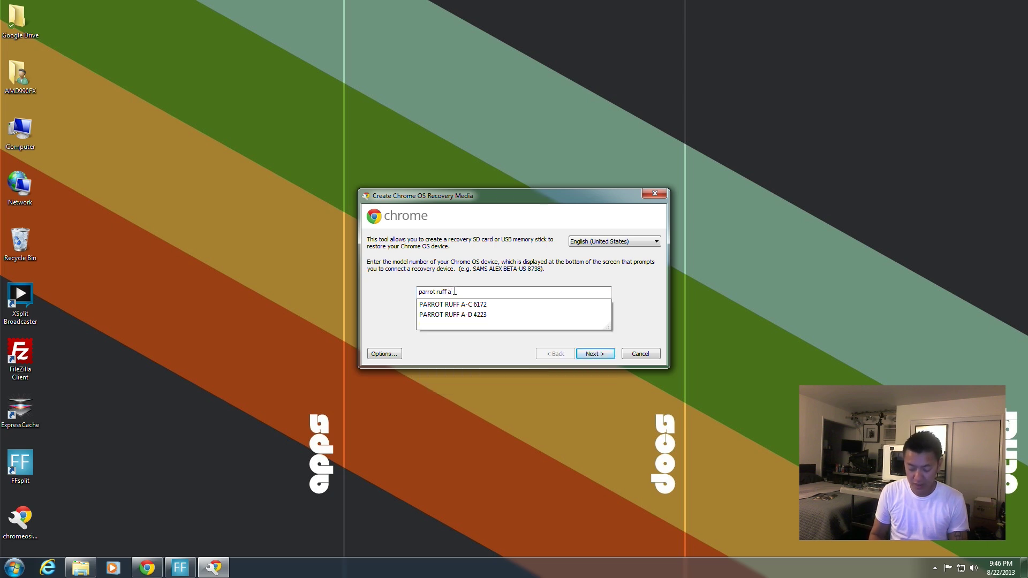
type("-c")
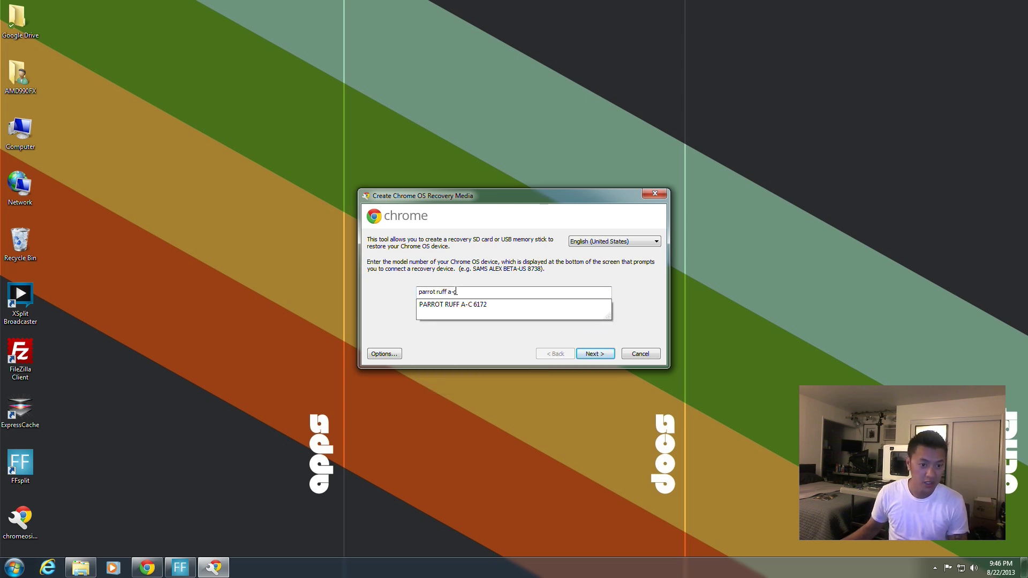
left_click(483, 304)
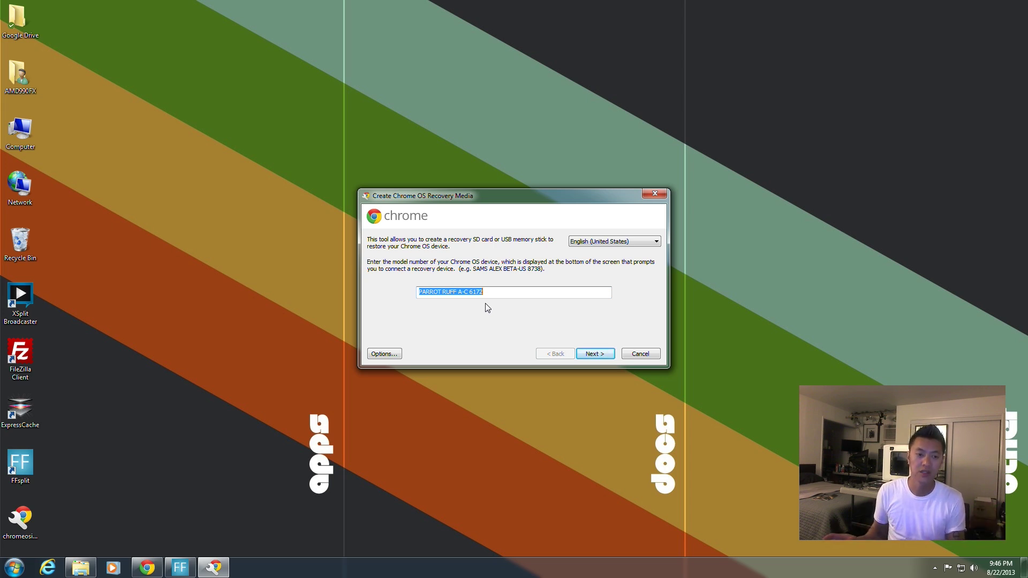
- Start writing recovery media to the OCZ RALLY2 USB drive, then cancel the image download
left_click(593, 354)
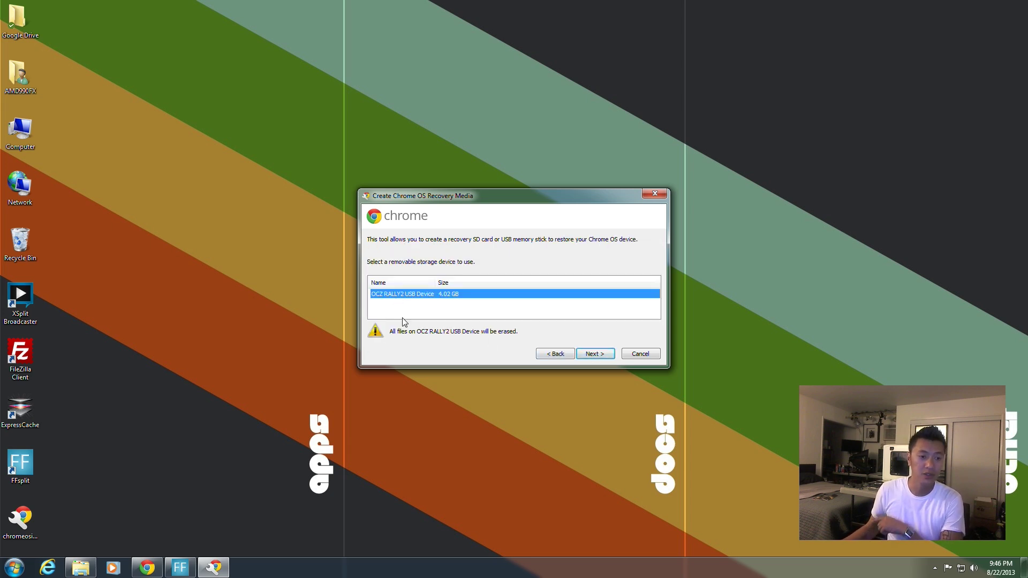
left_click(592, 355)
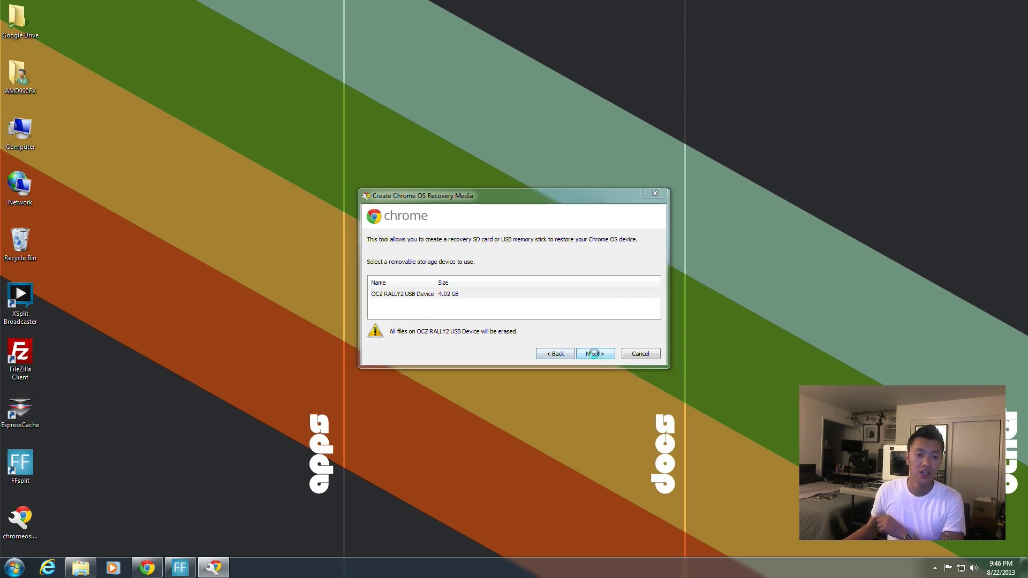
left_click(532, 320)
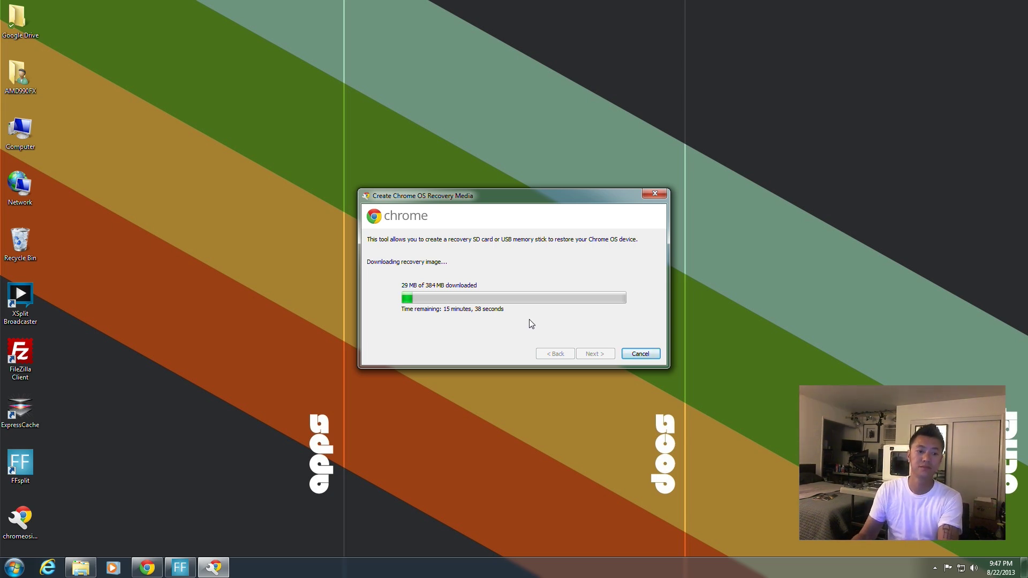
left_click(639, 354)
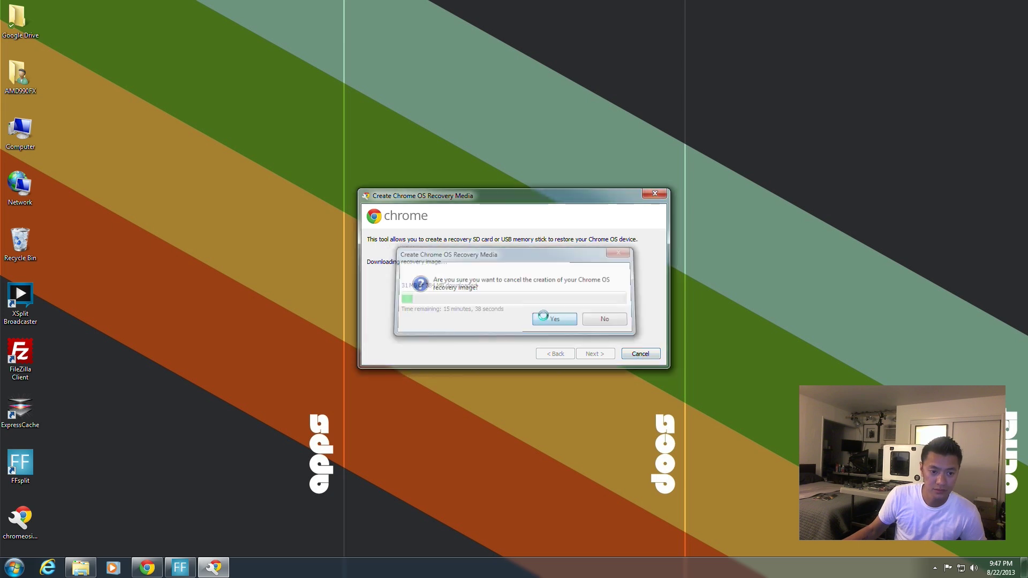
left_click(547, 321)
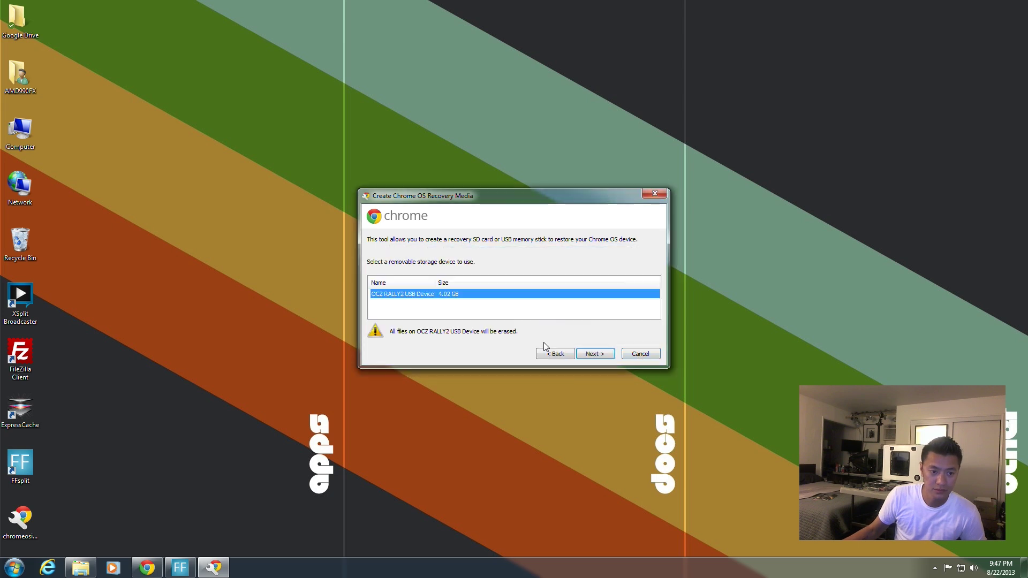
- Cancel the Create Chrome OS Recovery Media wizard to close the Recovery Tool
left_click(636, 354)
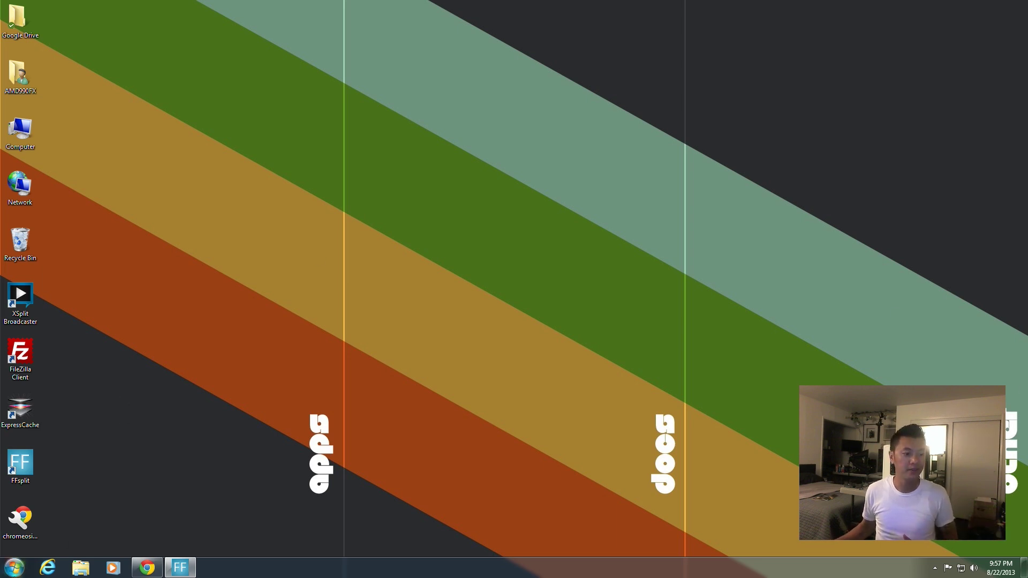
- Open an administrator Command Prompt by searching 'cm' and enlarge its window
left_click(15, 568)
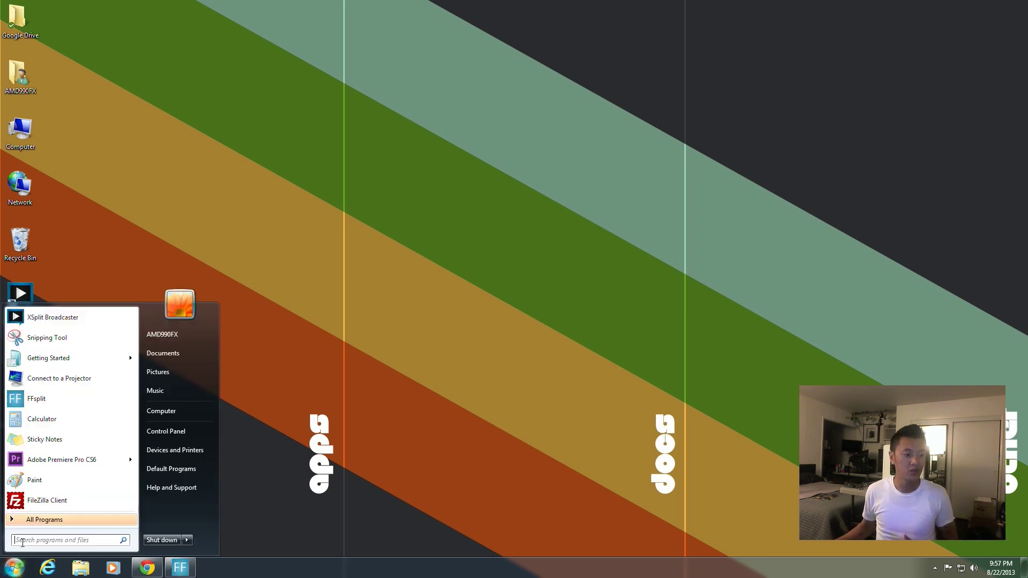
left_click(22, 542)
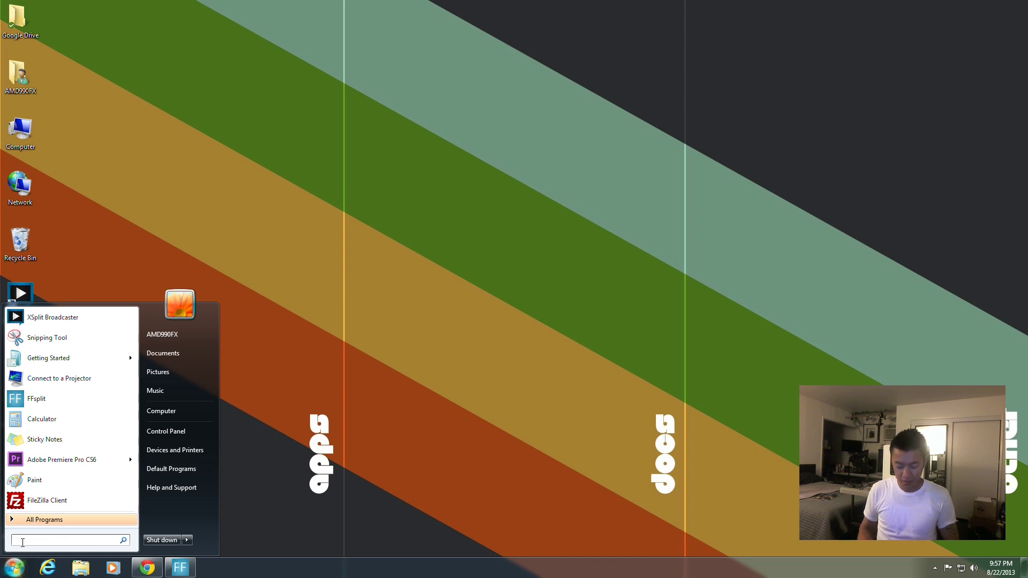
type("cmd")
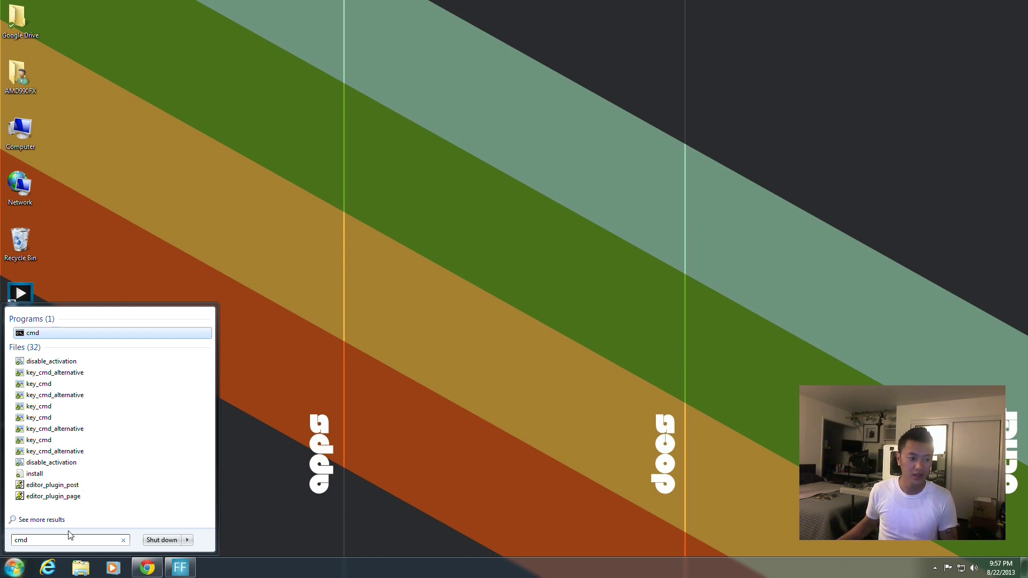
key("Return")
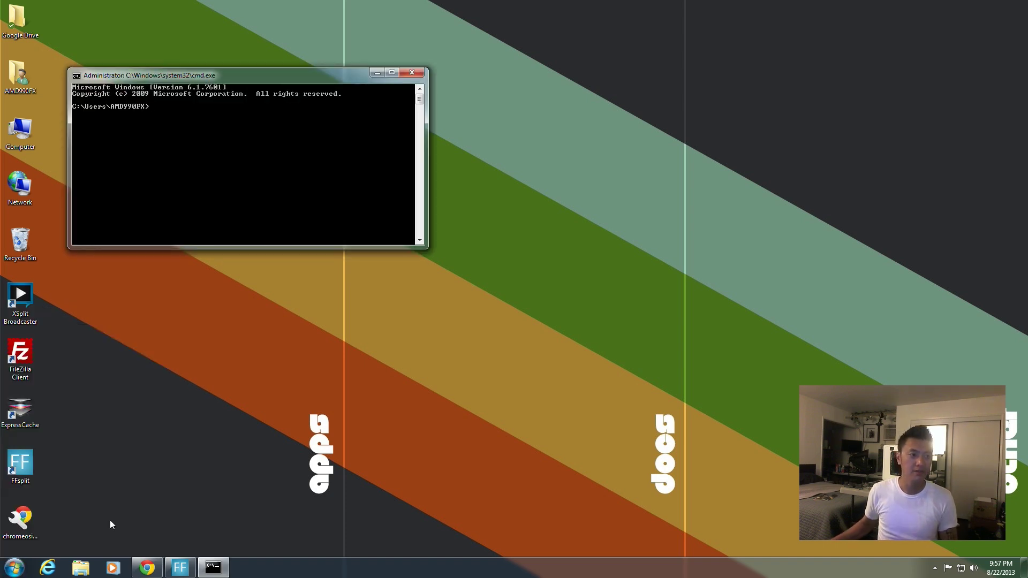
left_click_drag(429, 249, 599, 362)
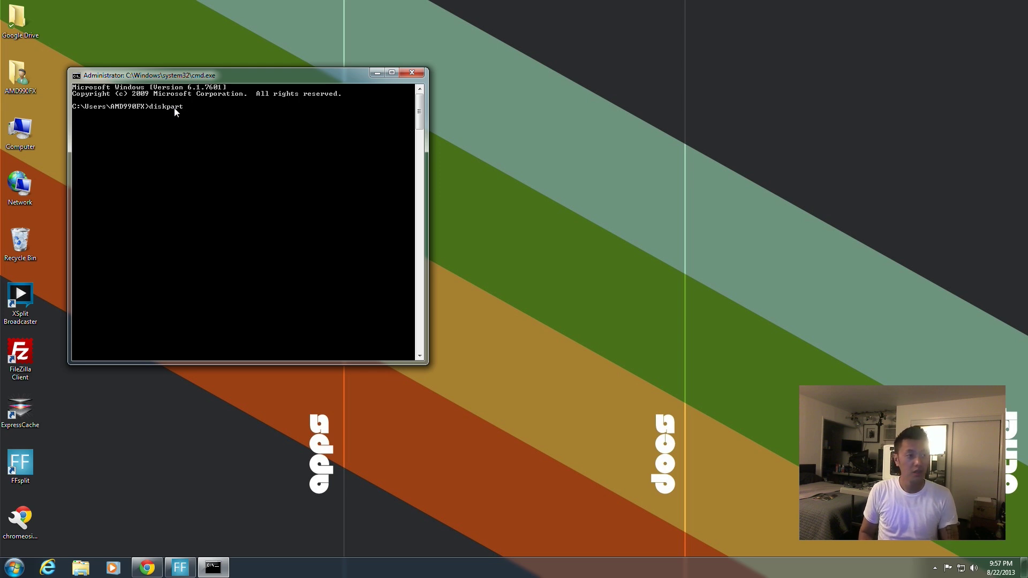
- In DiskPart, list disks, select disk 3 (111 GB) and clean it
key("Return")
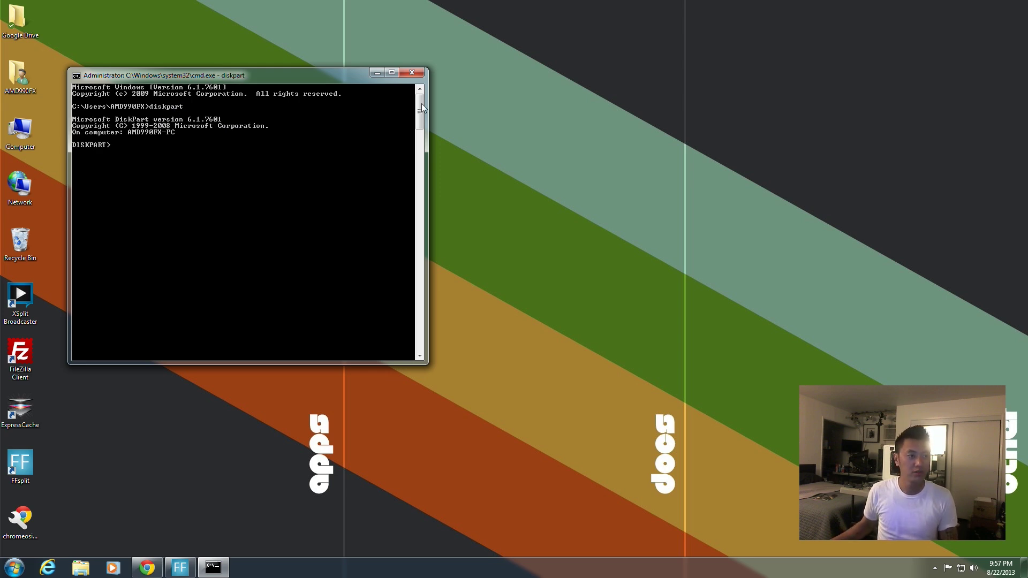
type("list")
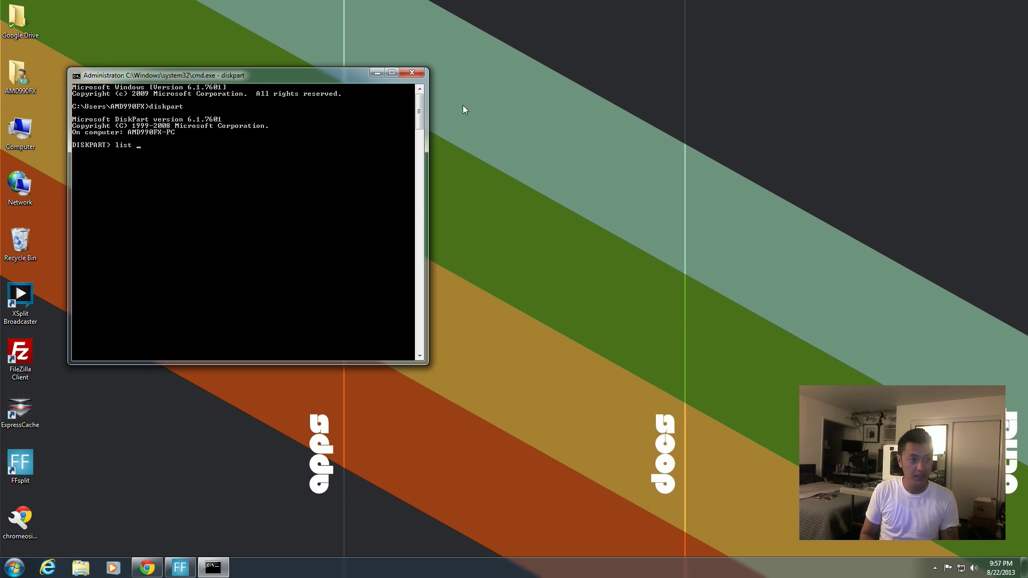
type(" disk")
key("Return")
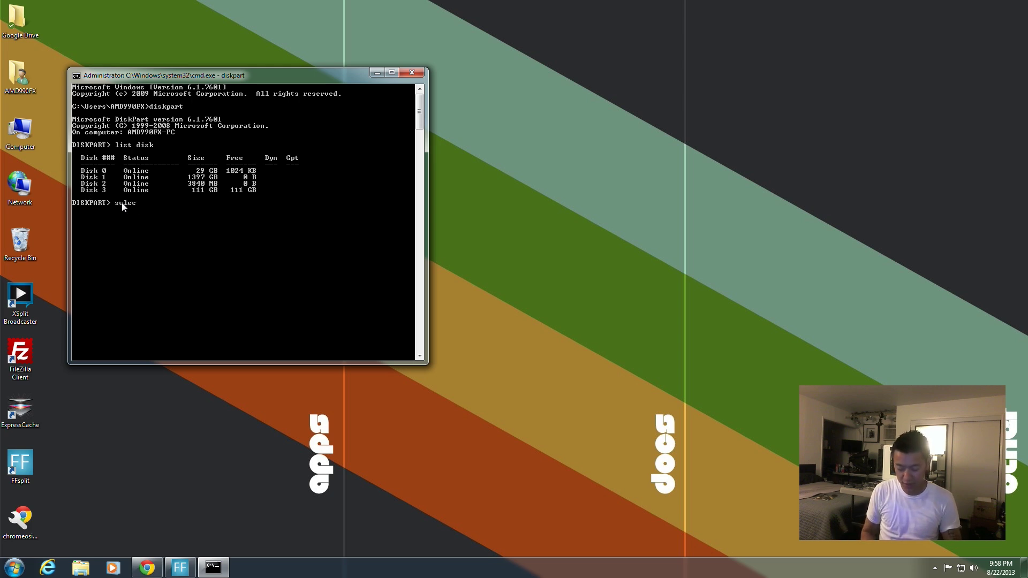
type("disk 3")
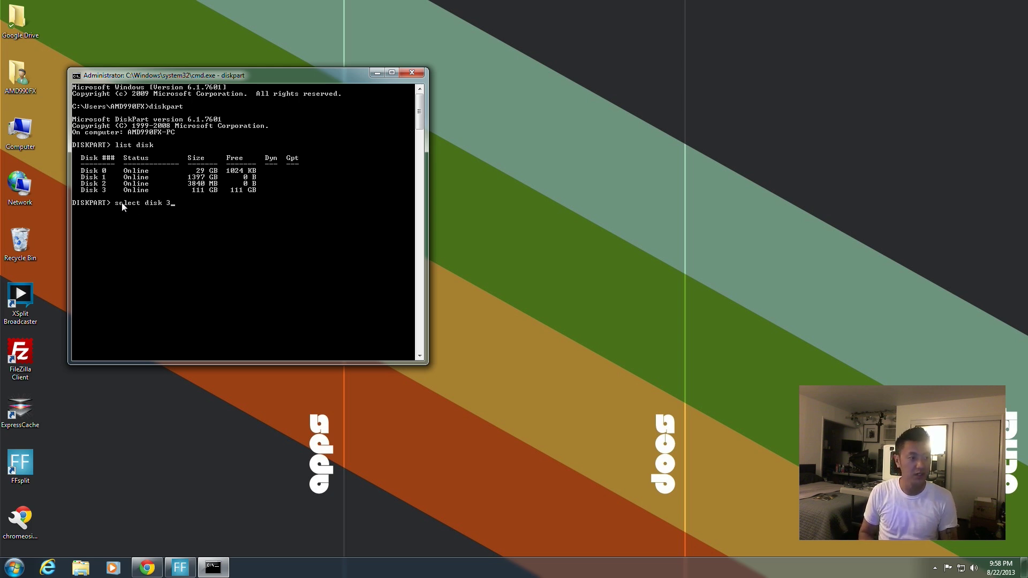
key("Return")
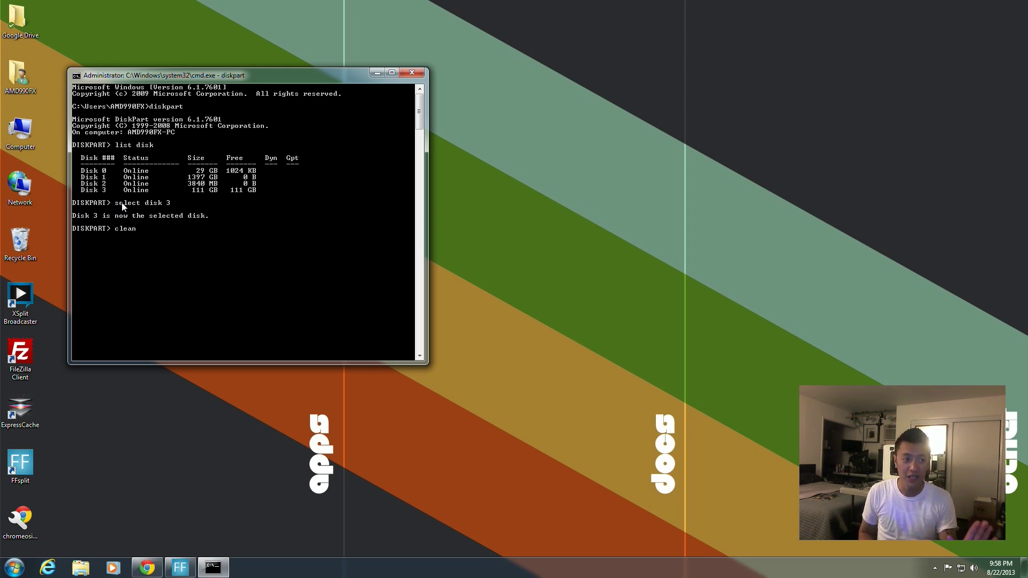
key("Return")
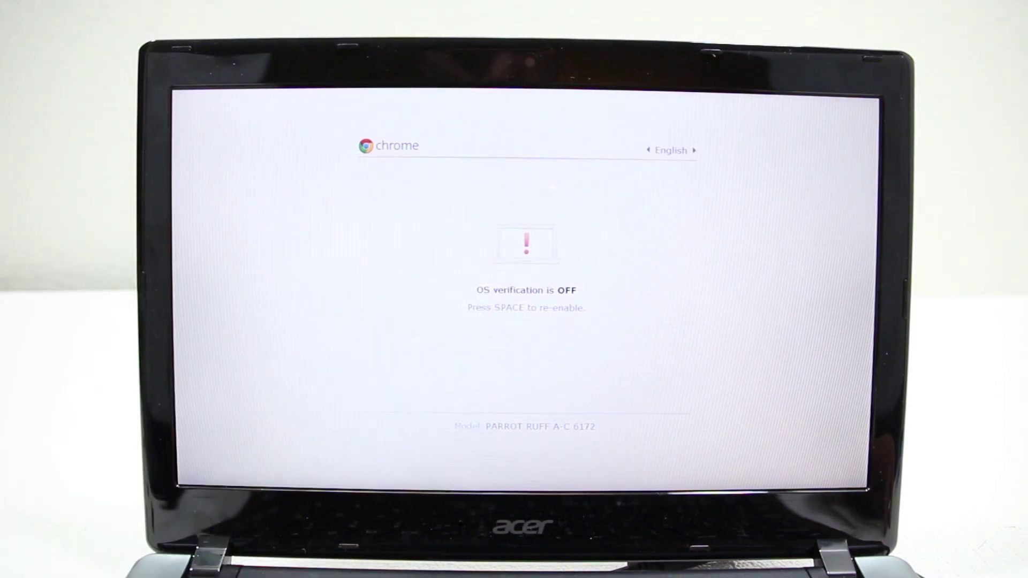
- Re-enable OS verification from the verification OFF screen with Space, then confirm with Enter
key("space")
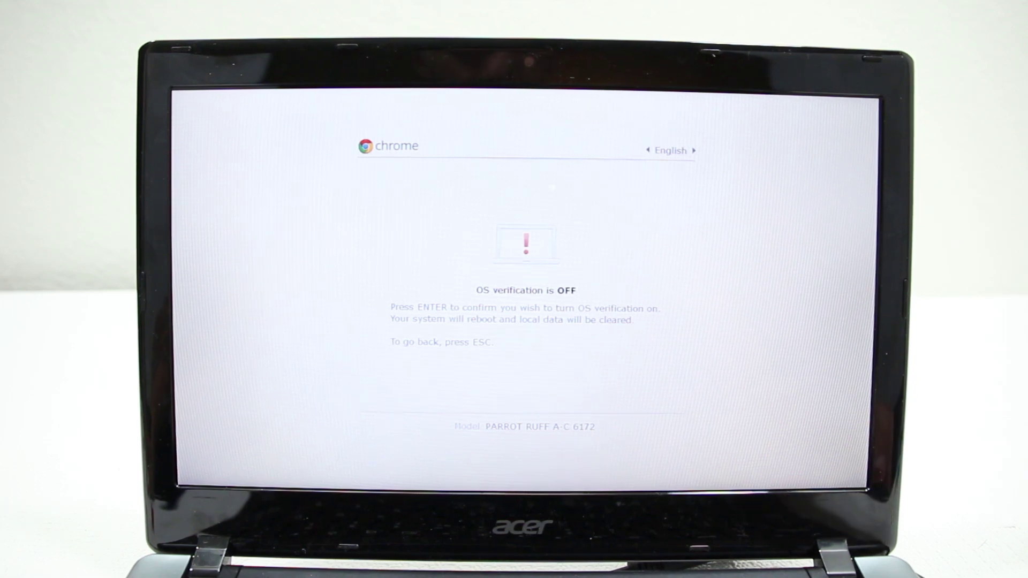
key("Return")
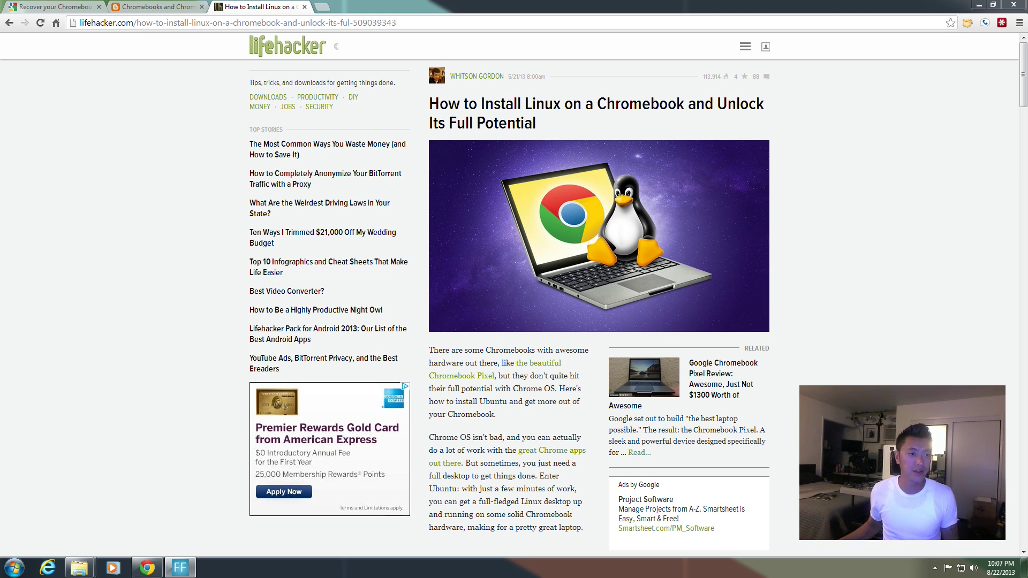
scroll(927, 338, "down", 4)
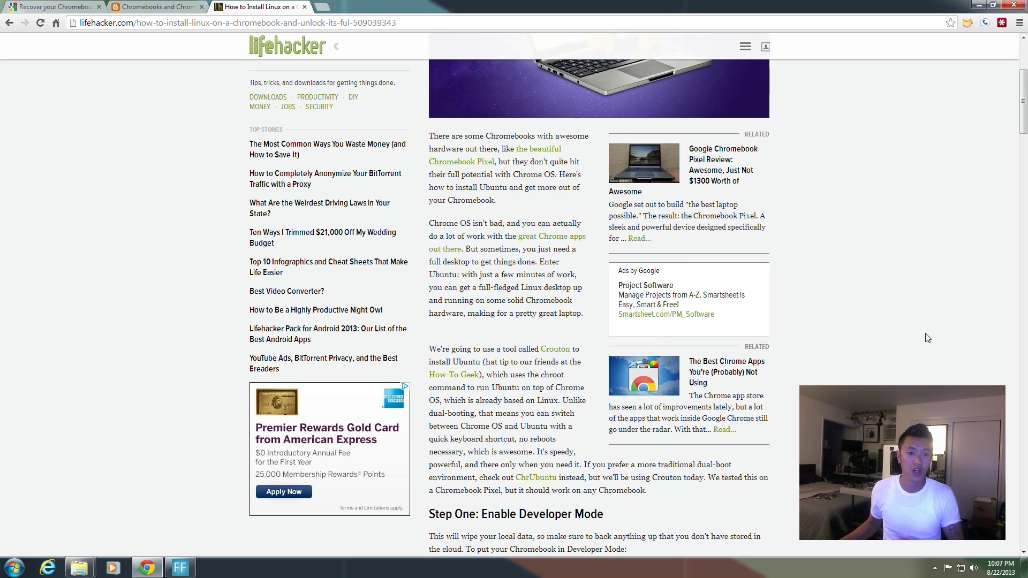
scroll(928, 334, "down", 3)
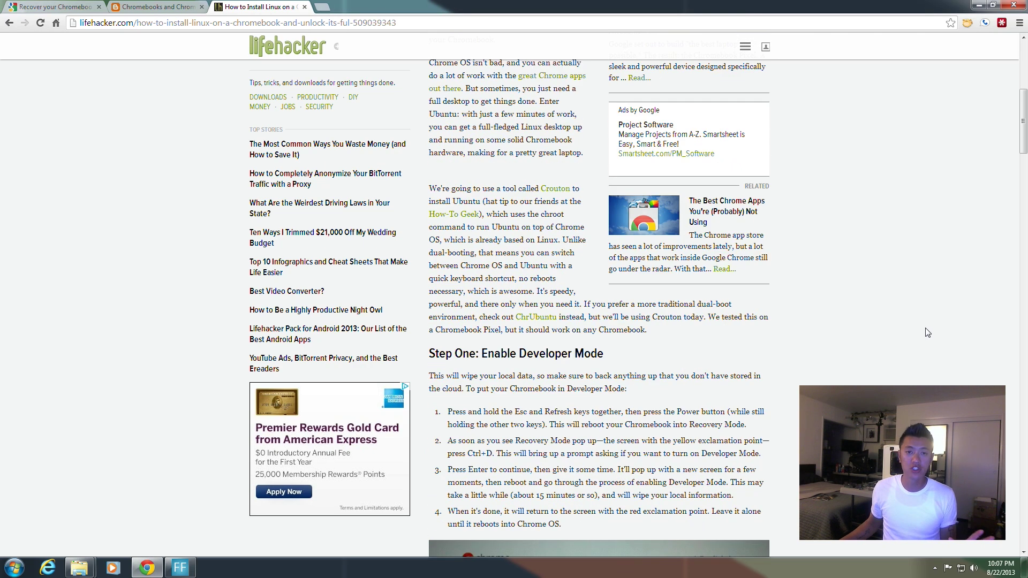
scroll(926, 335, "up", 4)
scroll(926, 337, "down", 10)
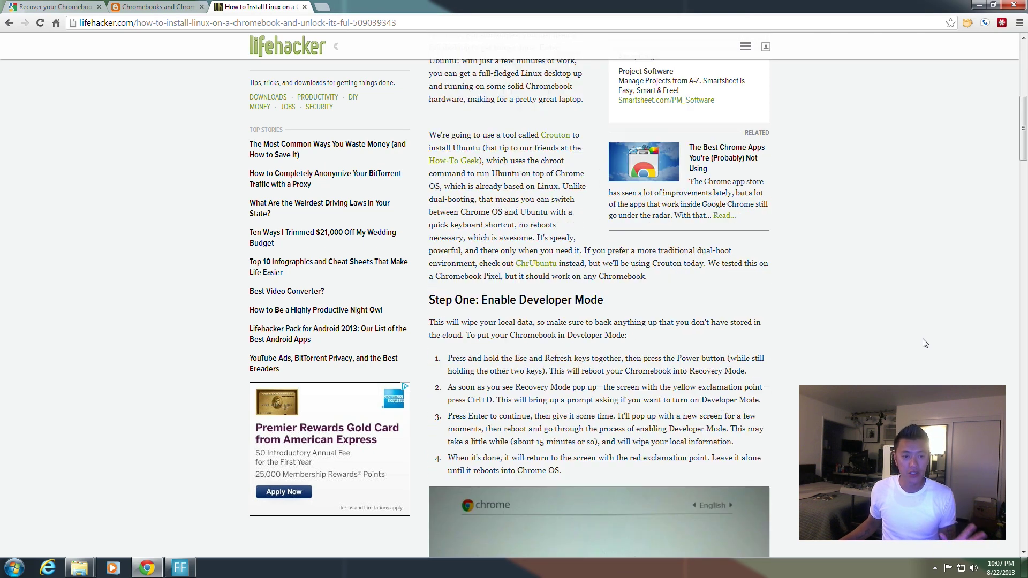
scroll(924, 343, "down", 3)
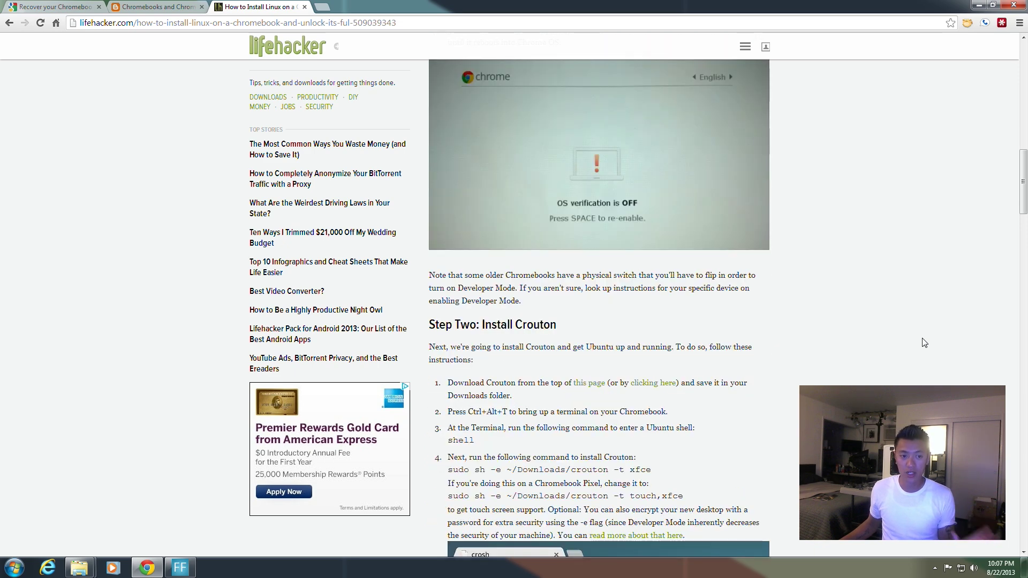
scroll(925, 343, "down", 3)
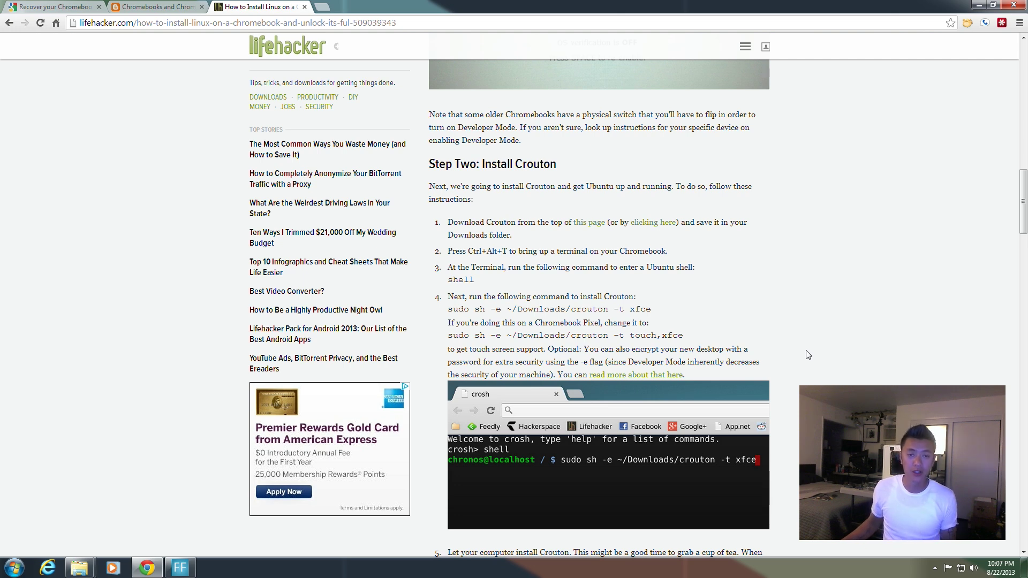
scroll(807, 355, "down", 2)
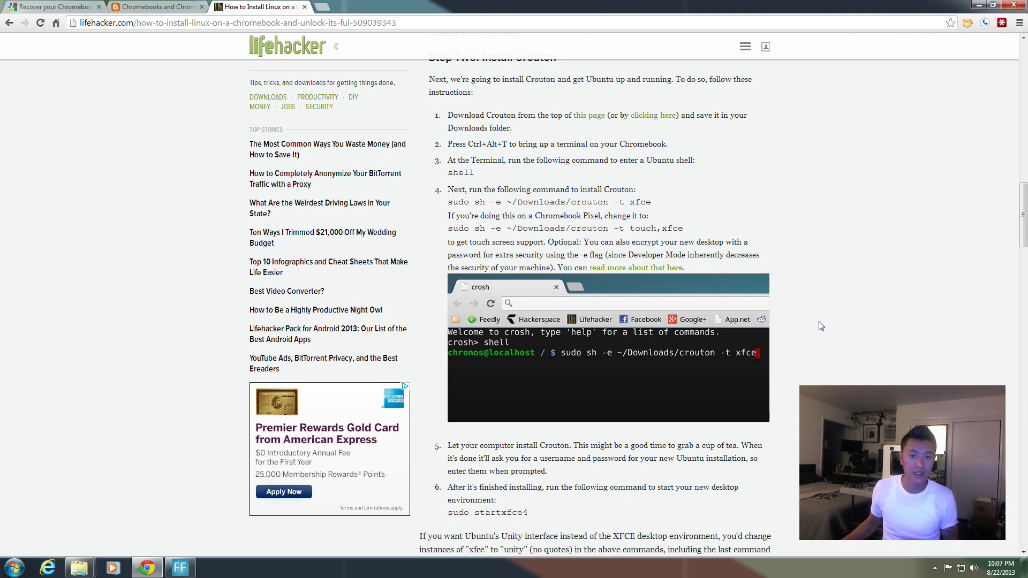
scroll(817, 324, "up", 6)
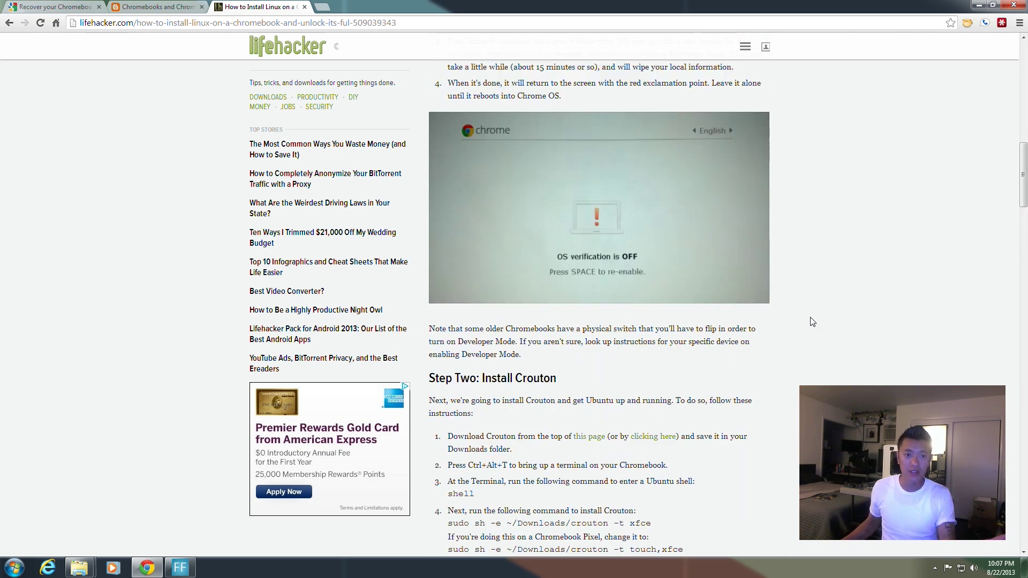
scroll(812, 322, "up", 4)
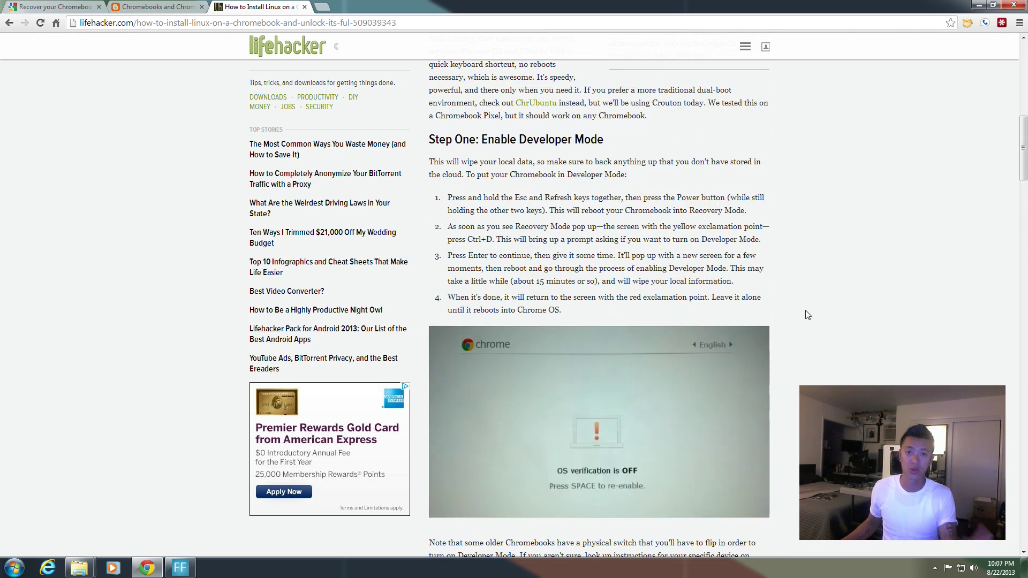
scroll(803, 313, "down", 4)
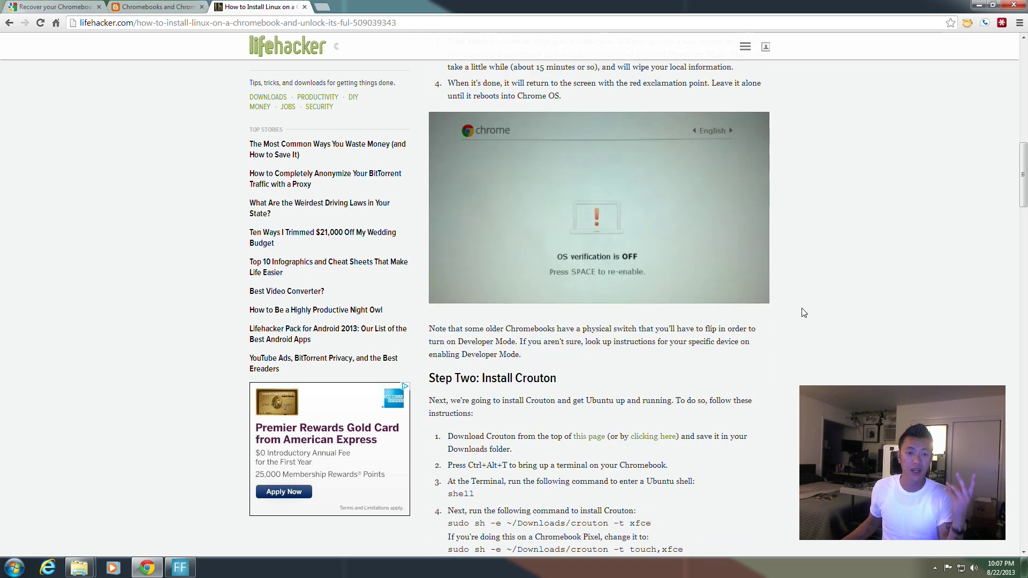
scroll(804, 313, "down", 4)
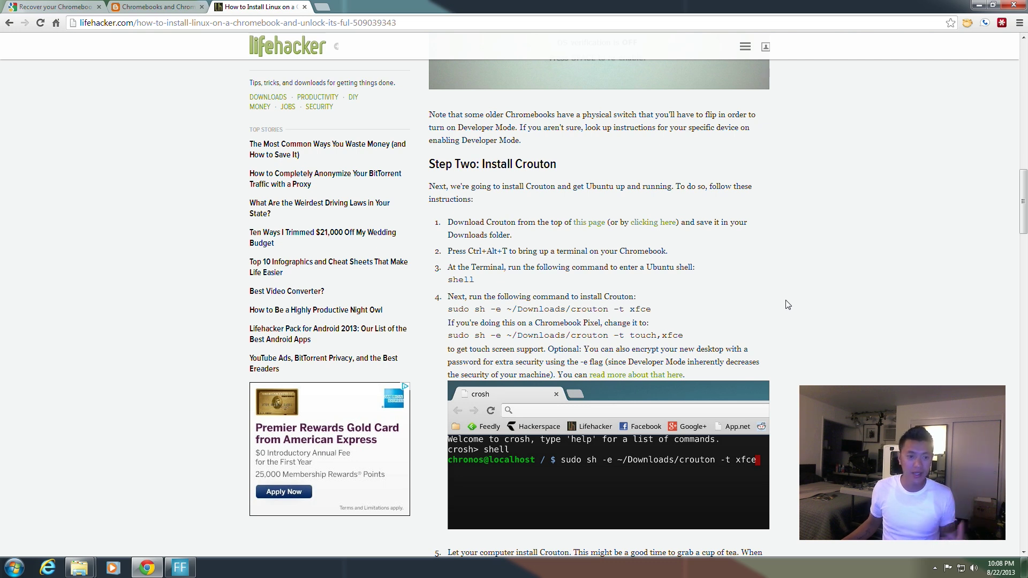
scroll(784, 306, "down", 4)
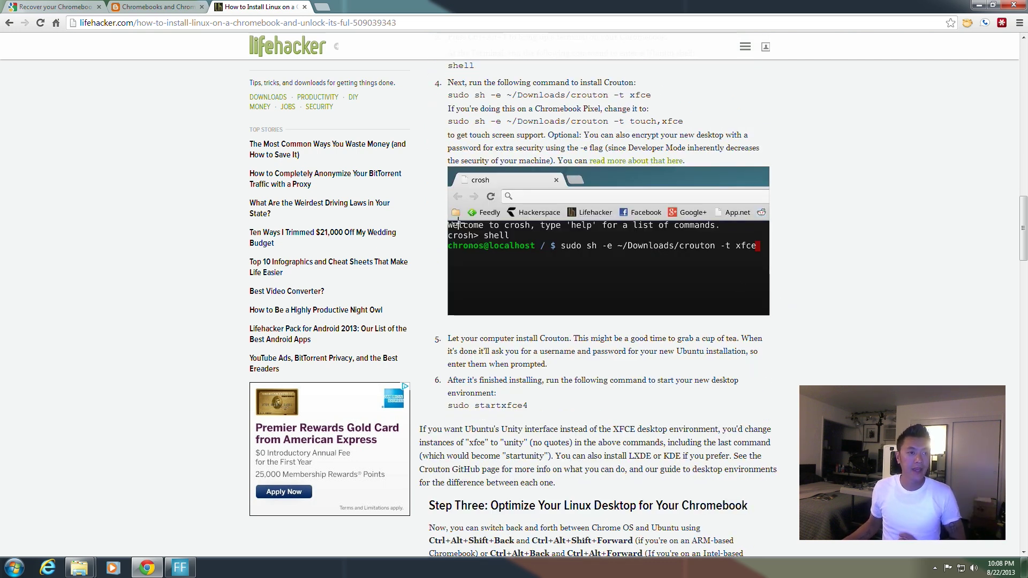
left_click(156, 6)
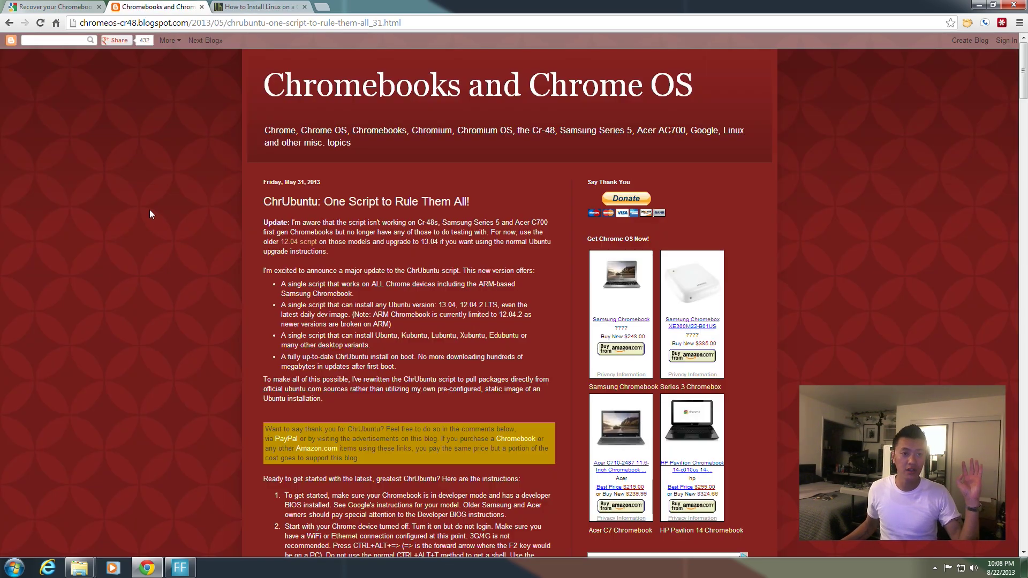
scroll(149, 213, "down", 3)
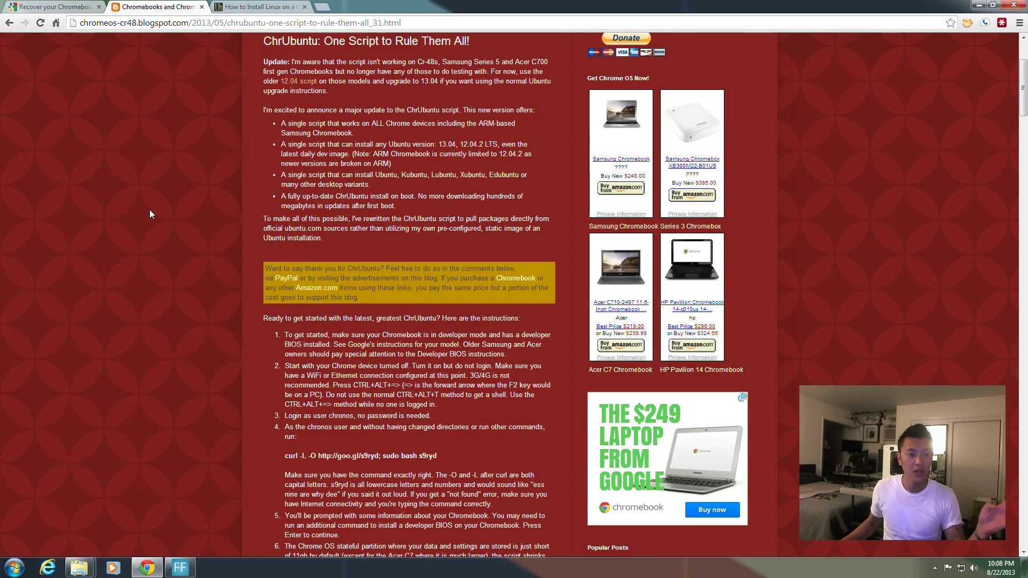
scroll(149, 214, "up", 3)
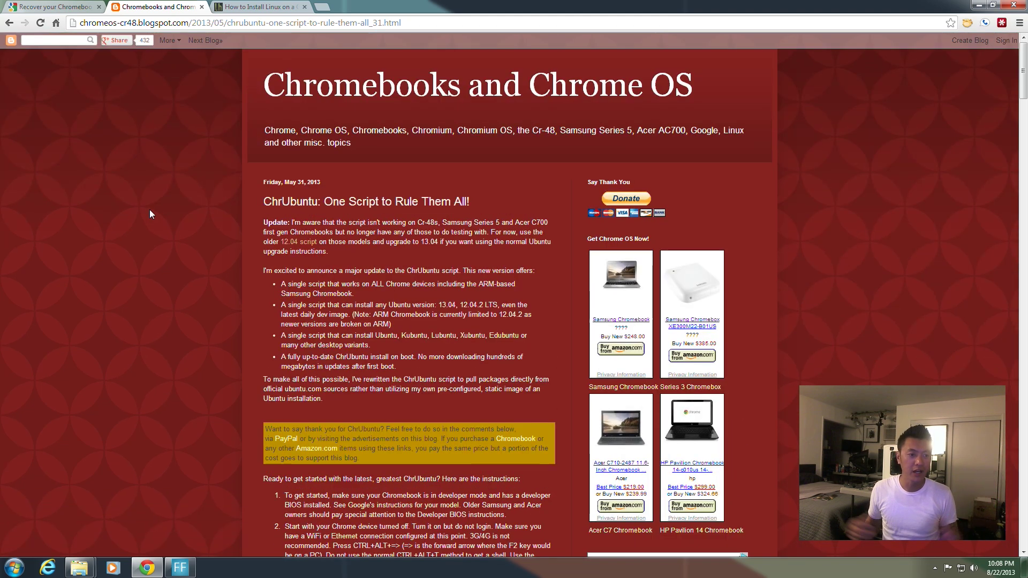
scroll(150, 214, "down", 6)
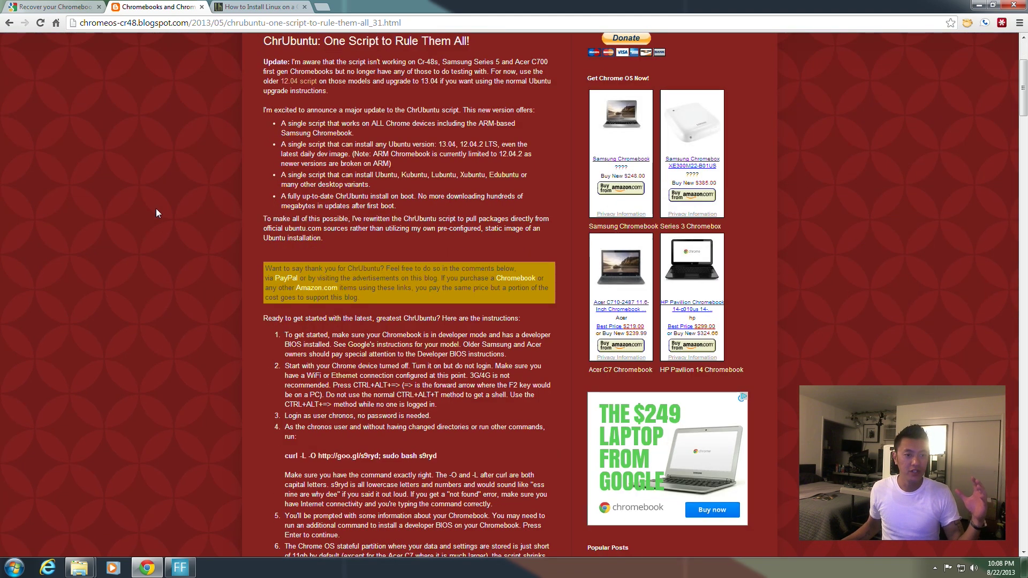
scroll(160, 212, "down", 7)
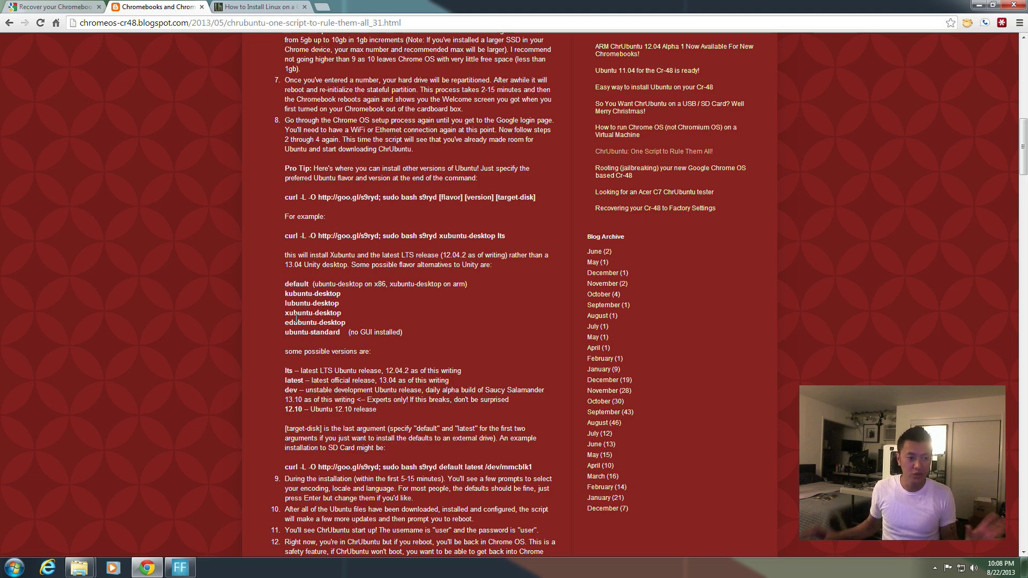
scroll(279, 336, "down", 3)
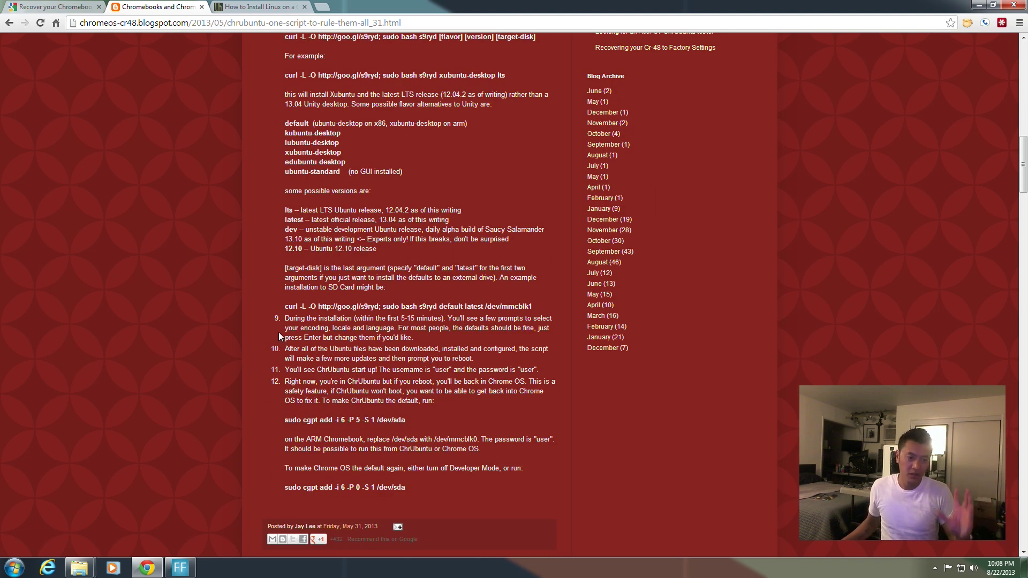
scroll(279, 336, "down", 3)
scroll(279, 330, "up", 9)
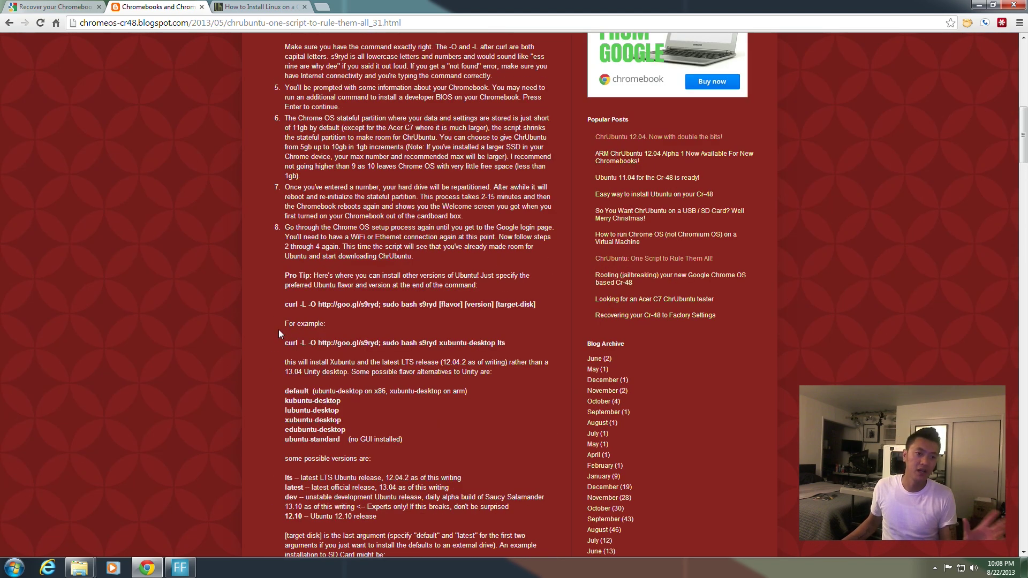
scroll(278, 329, "down", 3)
key("ctrl+Tab")
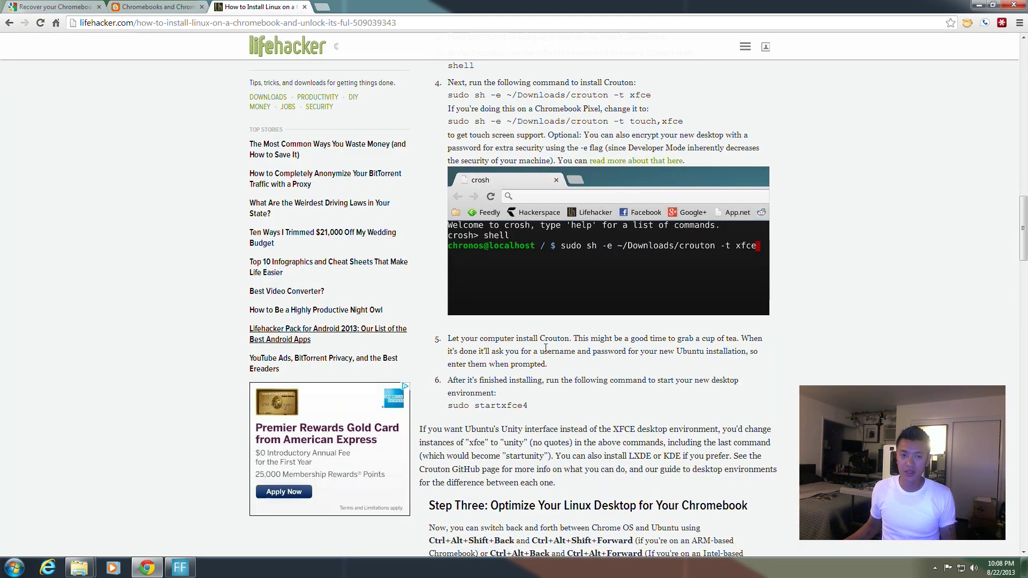